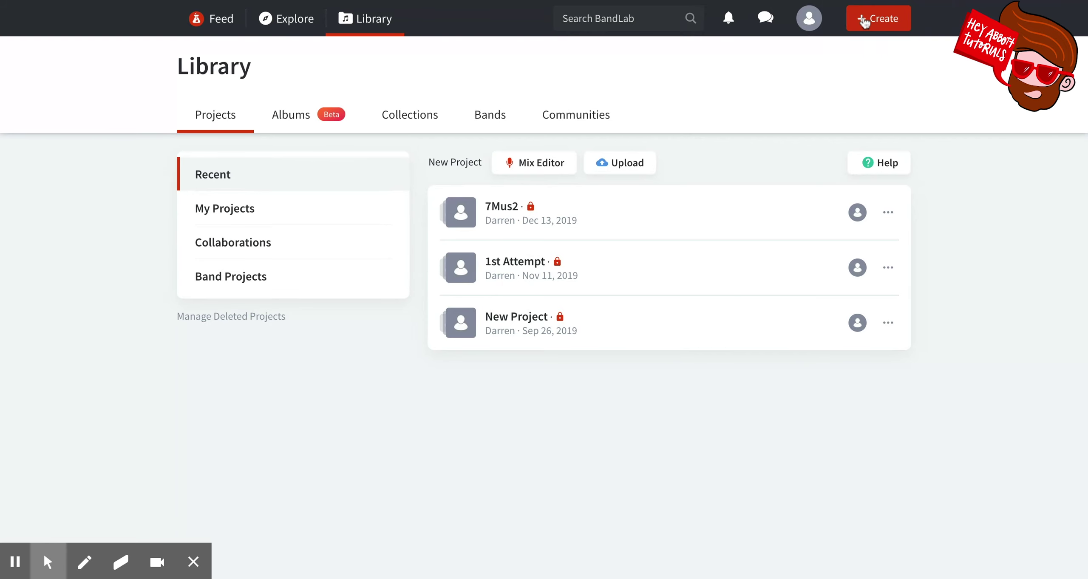
- Start a brand-new BandLab project in the Mix Editor
{"action": "left_click", "coordinate": [864, 21]}
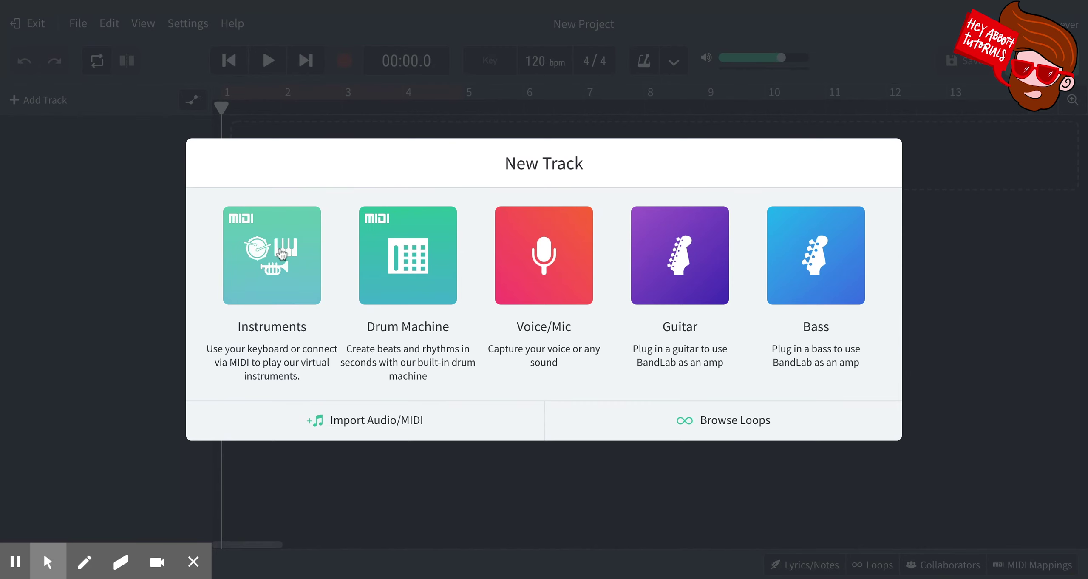
- Add an Instrument track and switch its sound from Grand Piano to the Classic Rock drum kit
{"action": "left_click", "coordinate": [277, 264]}
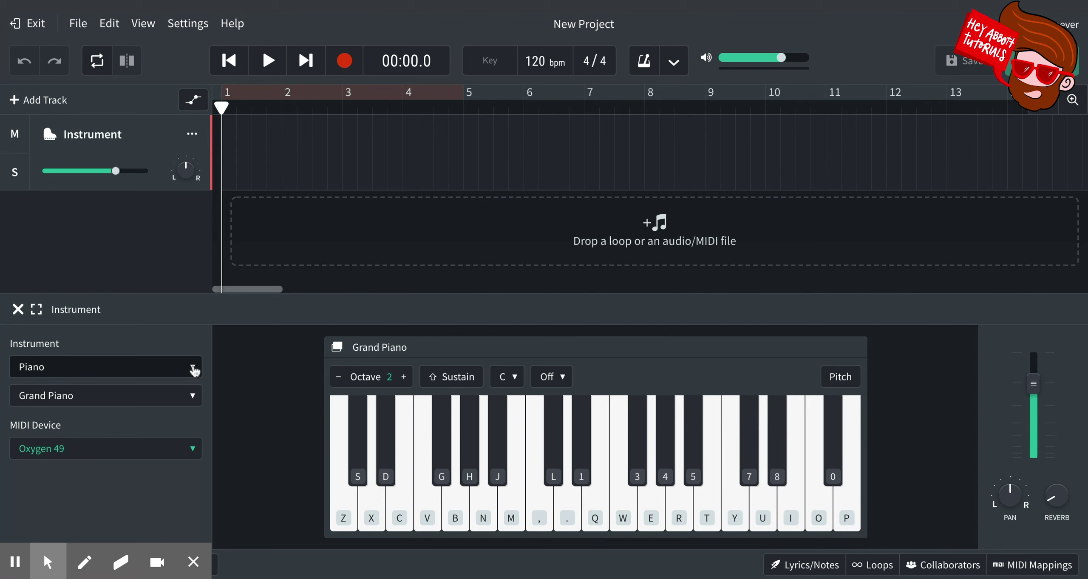
{"action": "left_click", "coordinate": [191, 366]}
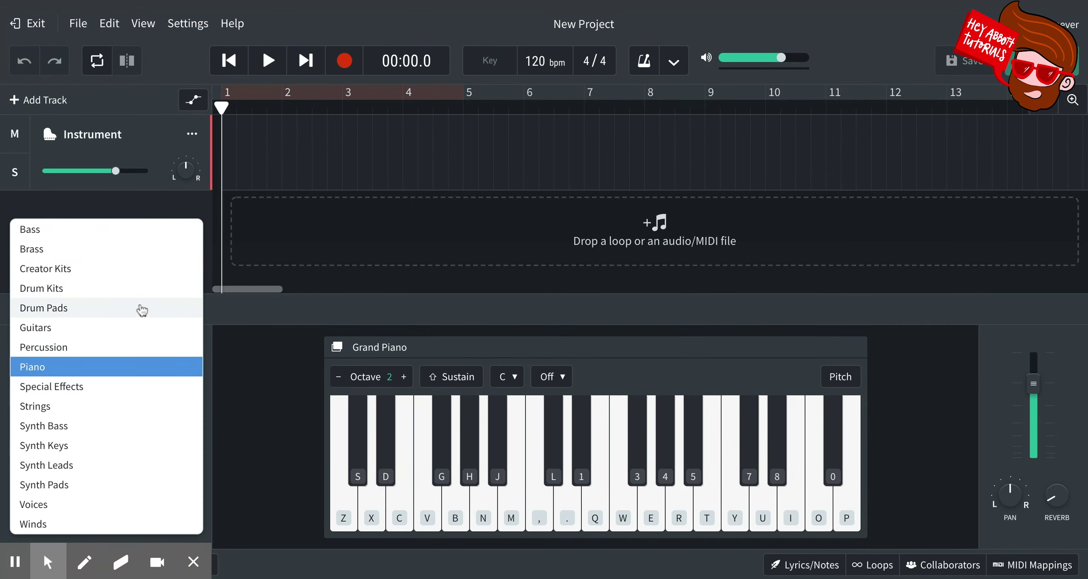
{"action": "left_click", "coordinate": [138, 289]}
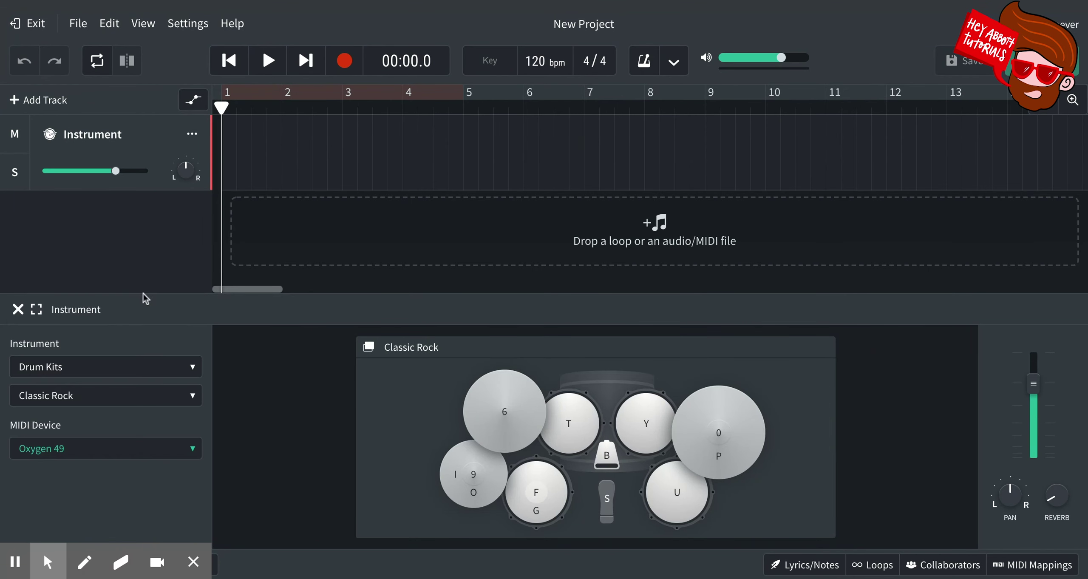
{"action": "left_click", "coordinate": [608, 504]}
{"action": "left_click", "coordinate": [537, 492]}
{"action": "left_click", "coordinate": [608, 513]}
{"action": "left_click", "coordinate": [608, 513]}
{"action": "left_click", "coordinate": [608, 514]}
{"action": "left_click", "coordinate": [548, 497]}
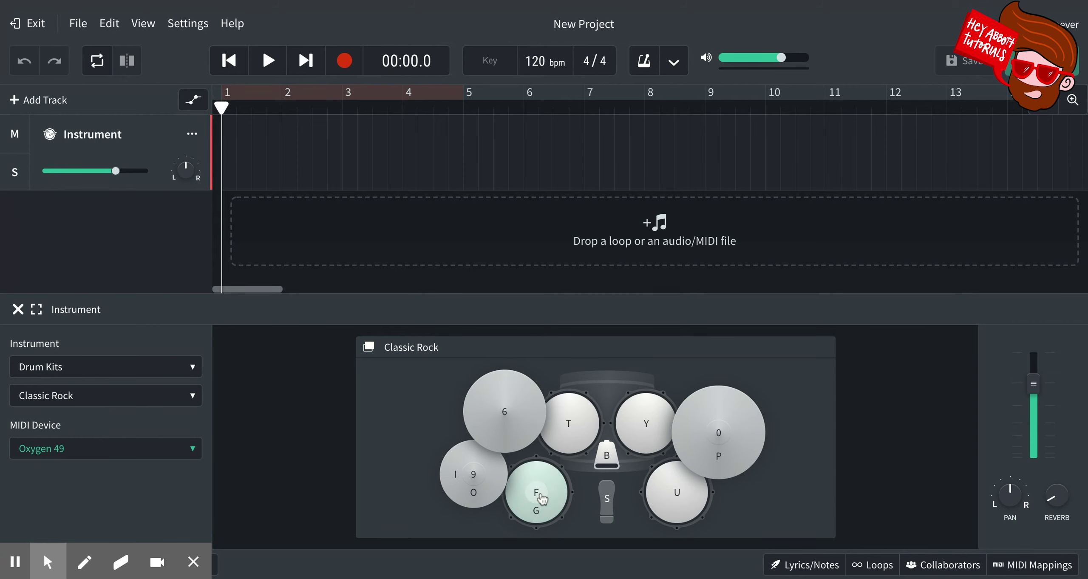
{"action": "left_click", "coordinate": [547, 506]}
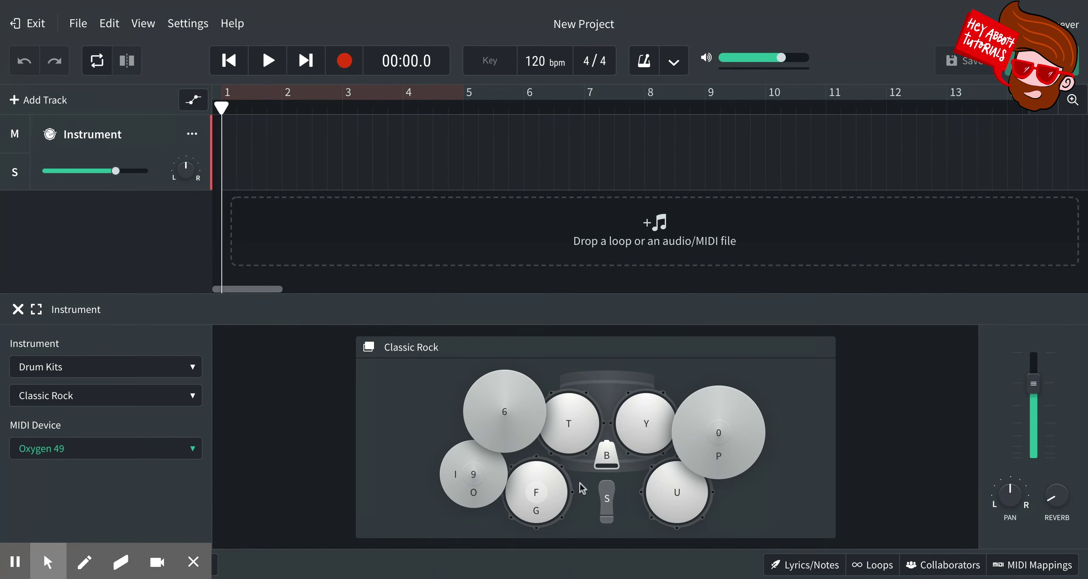
{"action": "key", "text": "f"}
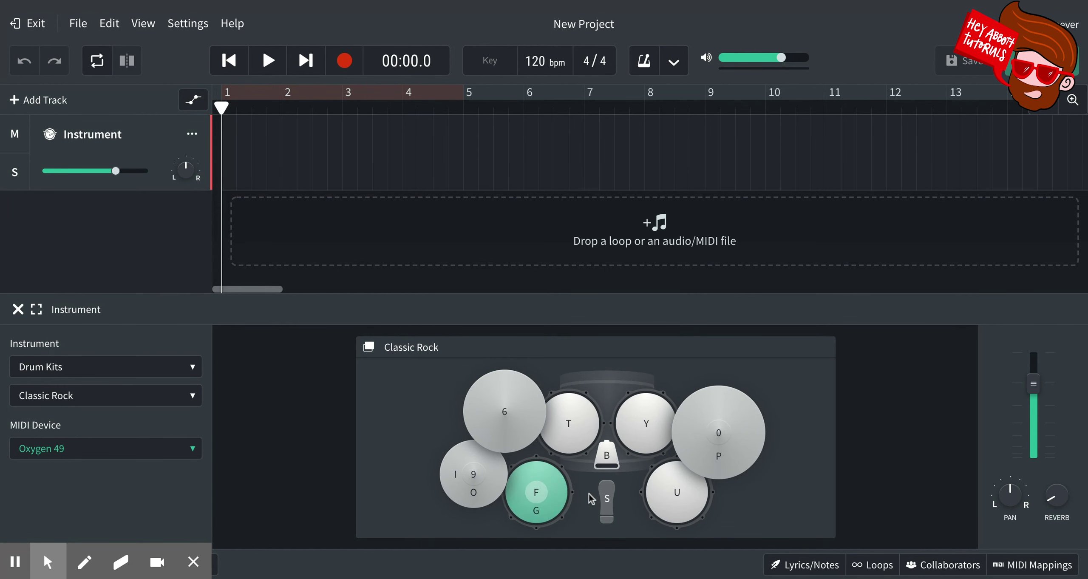
{"action": "key", "text": "f"}
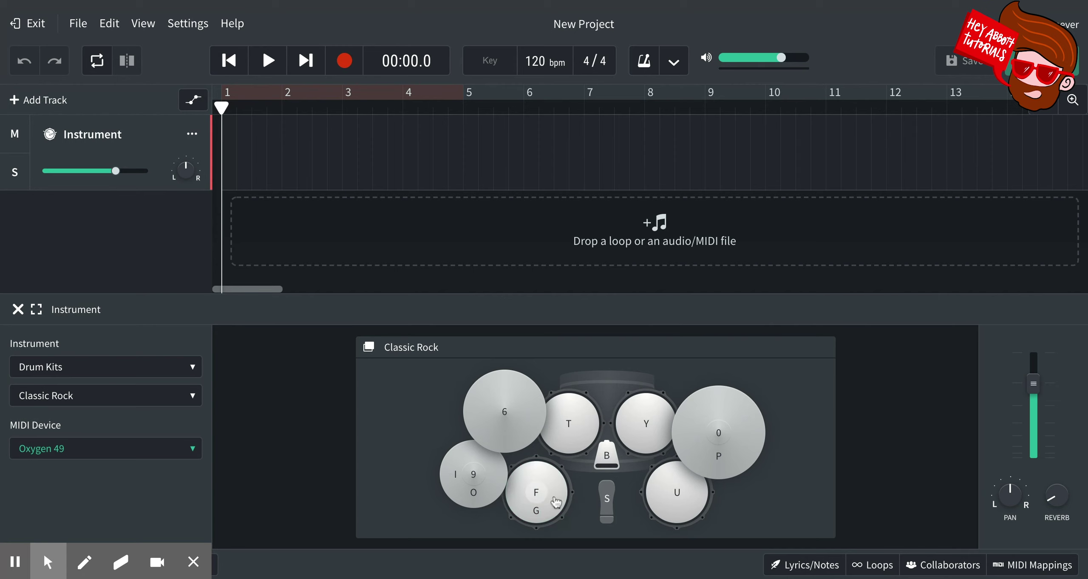
{"action": "left_click", "coordinate": [475, 477]}
{"action": "left_click", "coordinate": [475, 499]}
{"action": "left_click", "coordinate": [455, 477]}
{"action": "left_click", "coordinate": [455, 477]}
{"action": "left_click", "coordinate": [575, 427]}
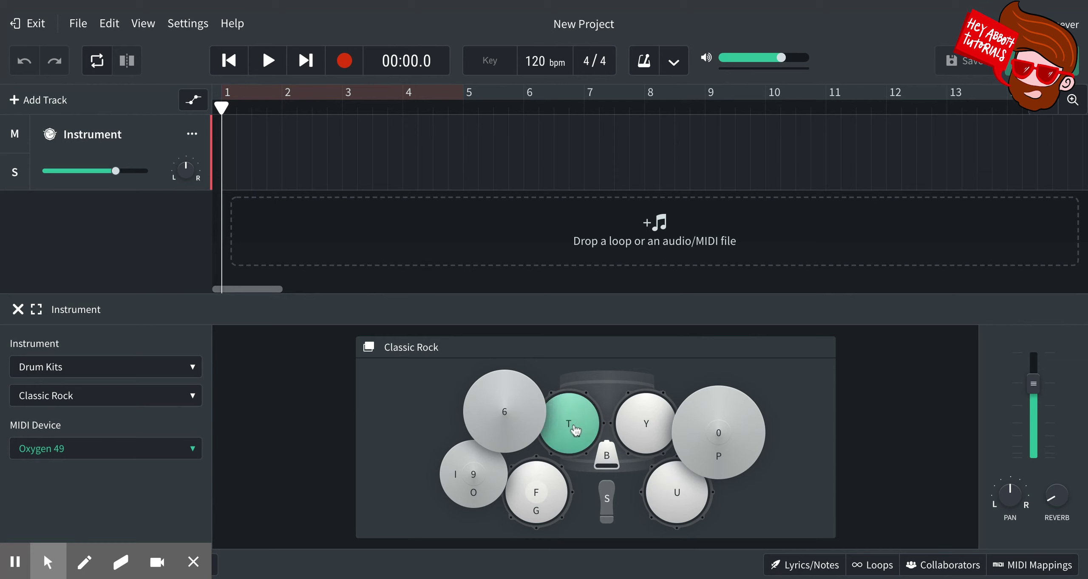
{"action": "left_click", "coordinate": [676, 430]}
{"action": "left_click", "coordinate": [674, 495]}
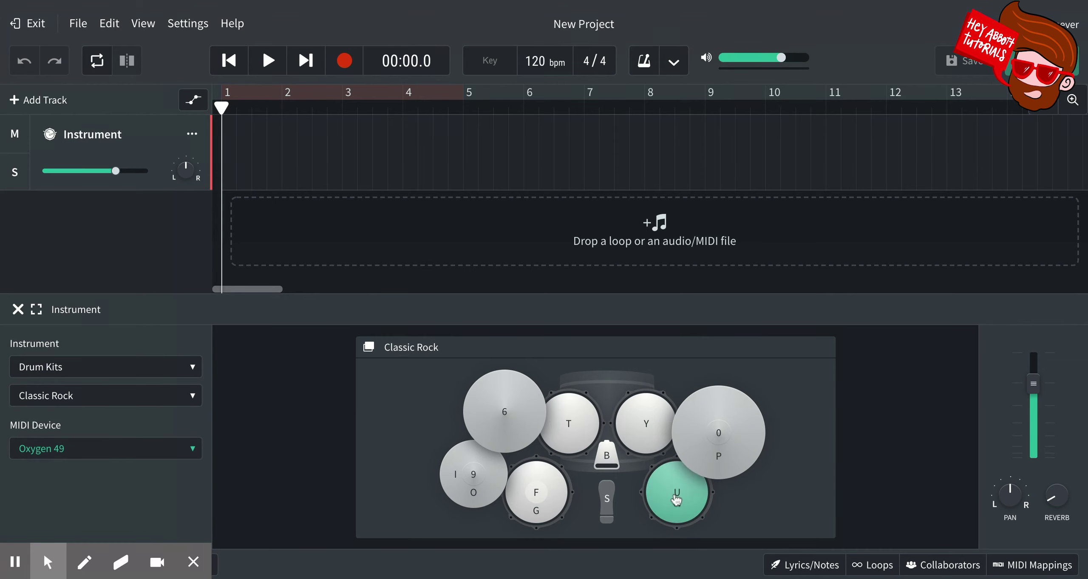
{"action": "left_click", "coordinate": [609, 463]}
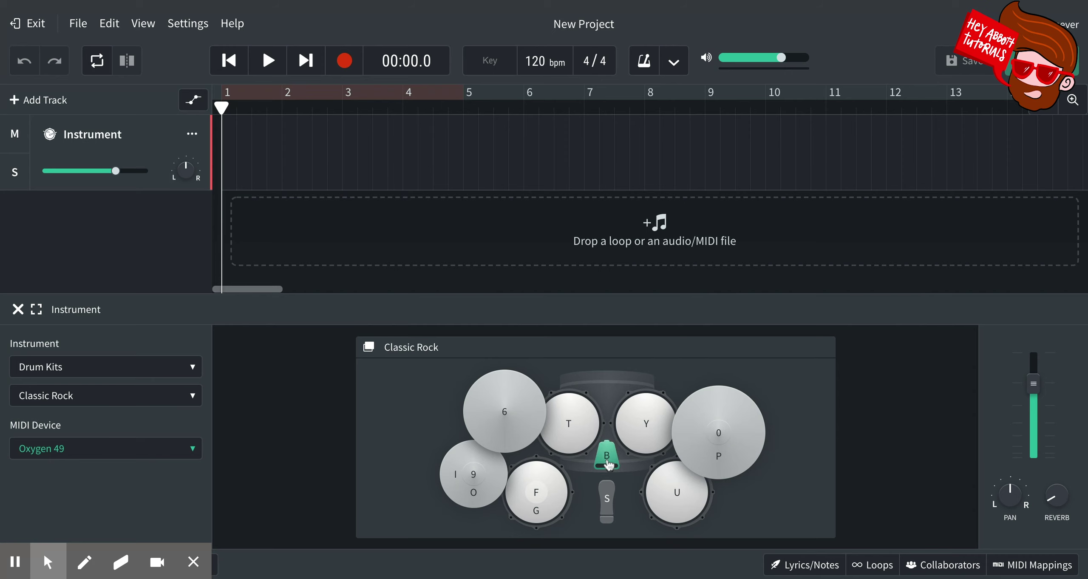
{"action": "left_click", "coordinate": [608, 464]}
{"action": "left_click", "coordinate": [606, 495]}
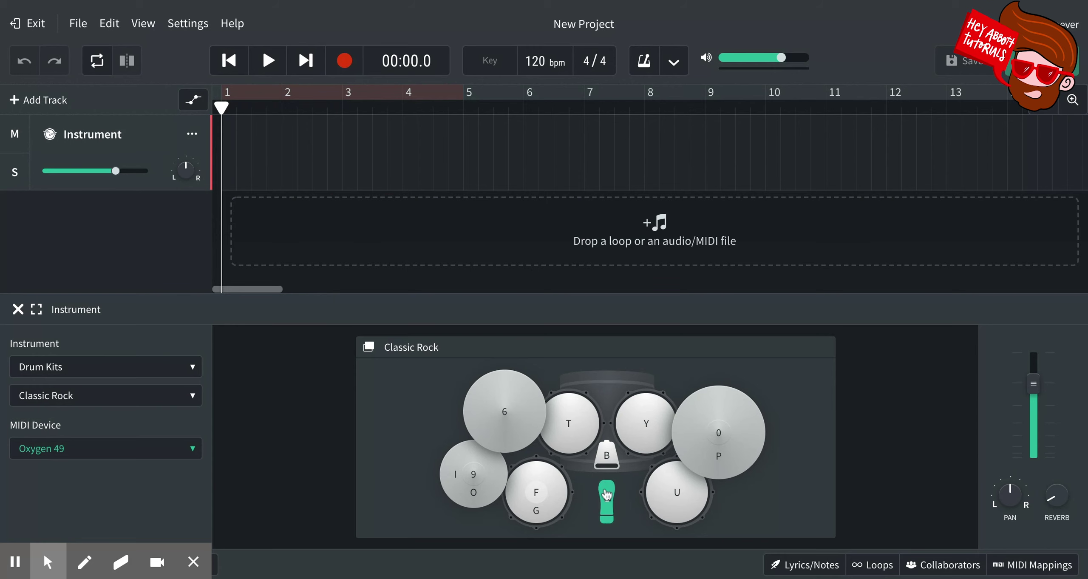
{"action": "left_click", "coordinate": [552, 498]}
{"action": "key", "text": "i"}
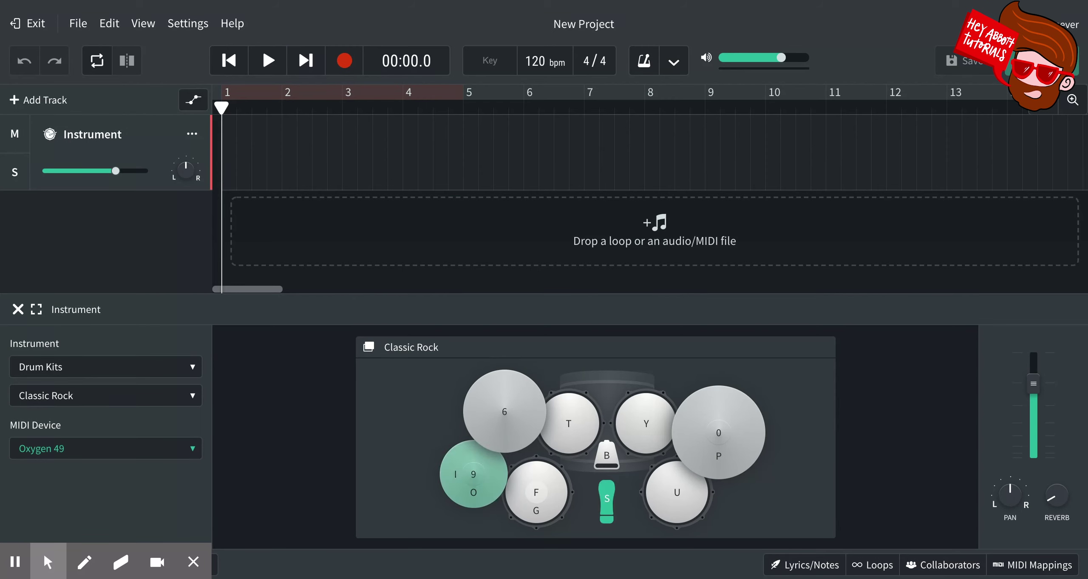
{"action": "key", "text": "i"}
{"action": "key", "text": "i"}
{"action": "key", "text": "f"}
{"action": "key", "text": "i"}
{"action": "key", "text": "i"}
{"action": "key", "text": "f"}
{"action": "key", "text": "i"}
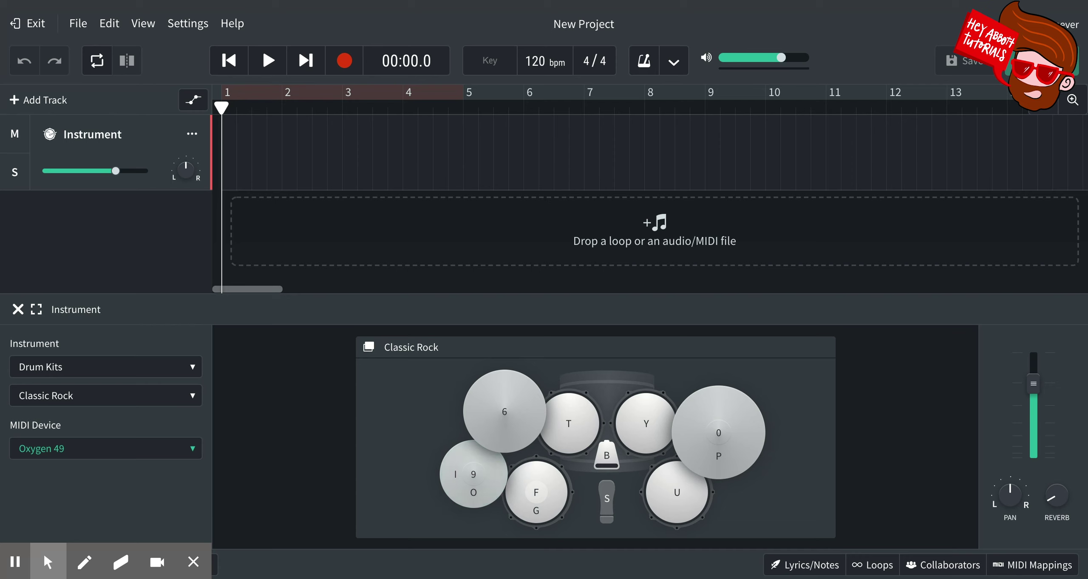
{"action": "key", "text": "i"}
{"action": "key", "text": "f"}
{"action": "key", "text": "i"}
{"action": "key", "text": "i"}
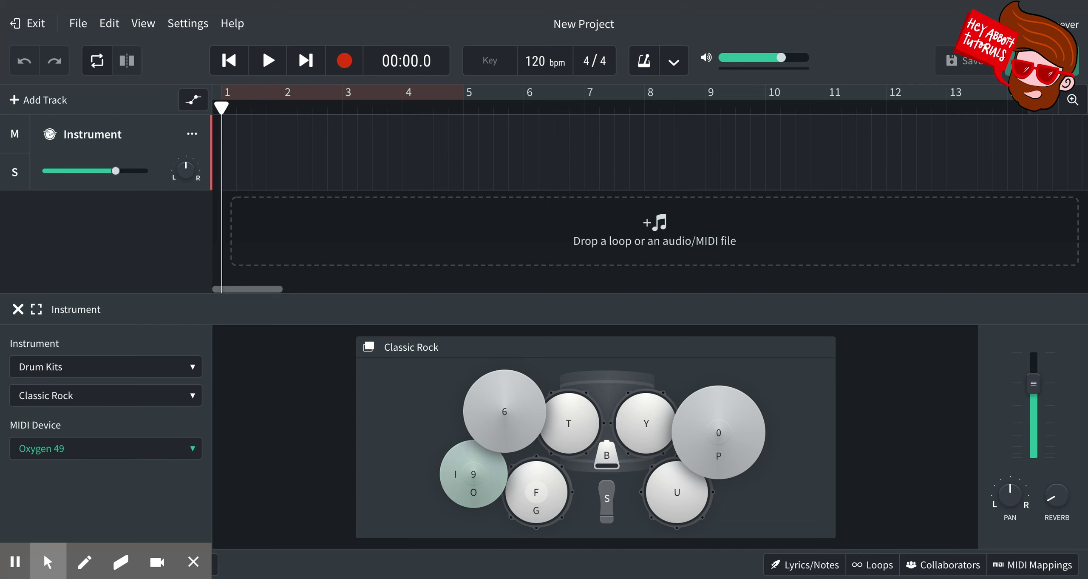
{"action": "key", "text": "f"}
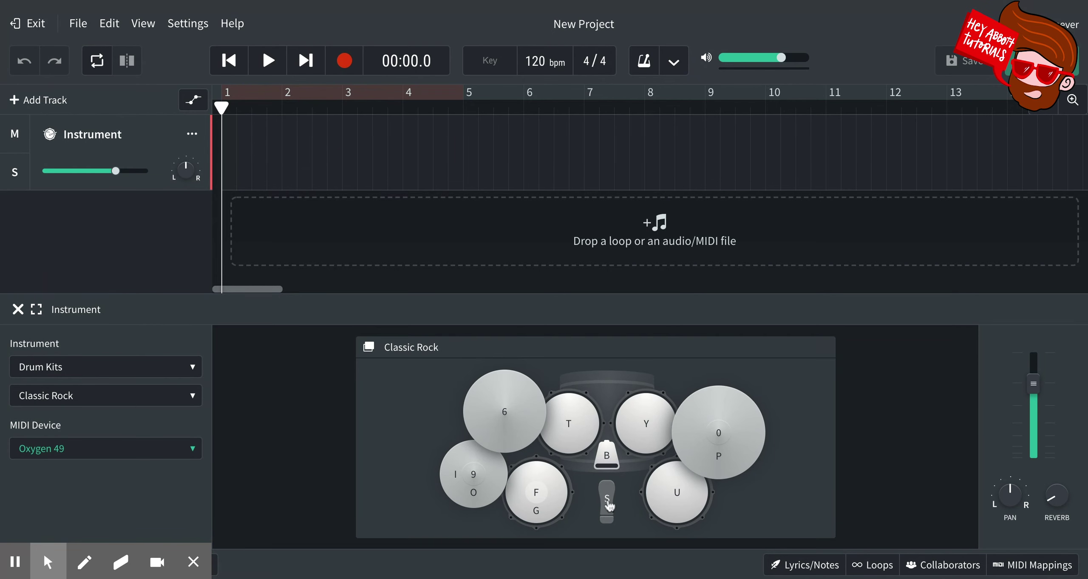
{"action": "left_click", "coordinate": [485, 497]}
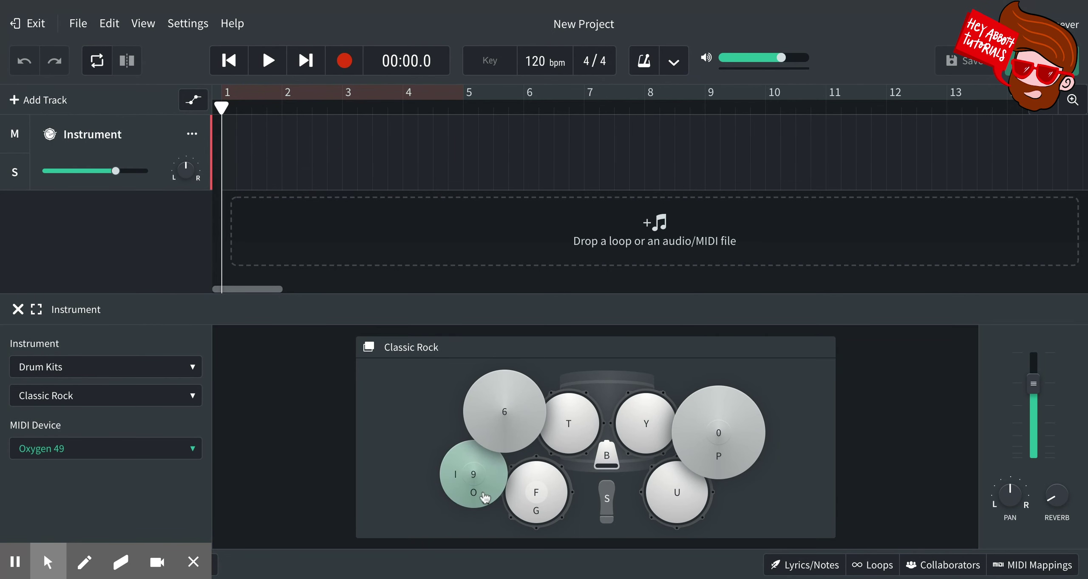
- Turn on the metronome and play back to hear the current tempo
{"action": "left_click", "coordinate": [644, 62]}
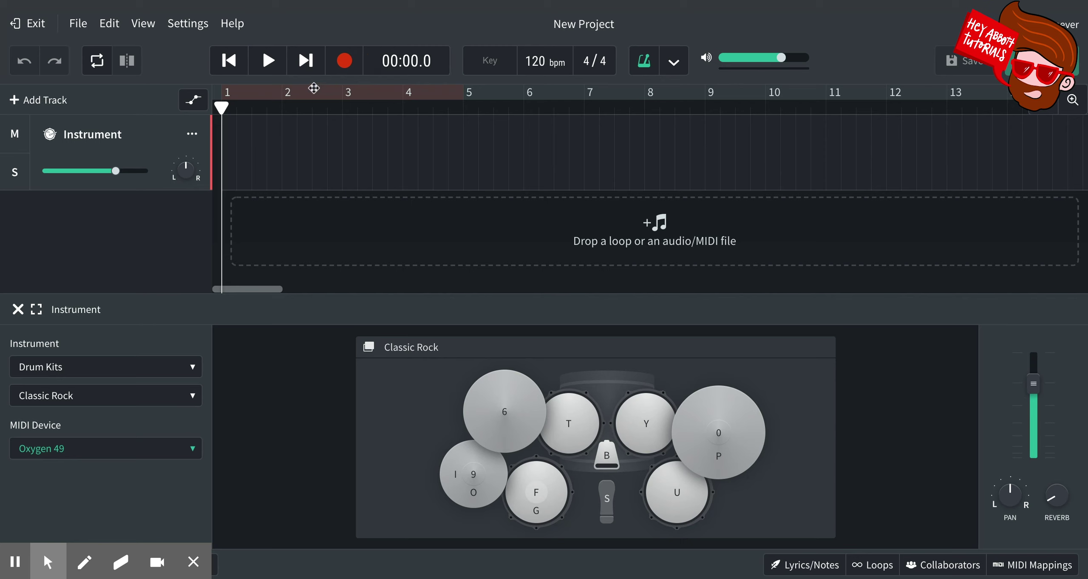
{"action": "left_click", "coordinate": [267, 62]}
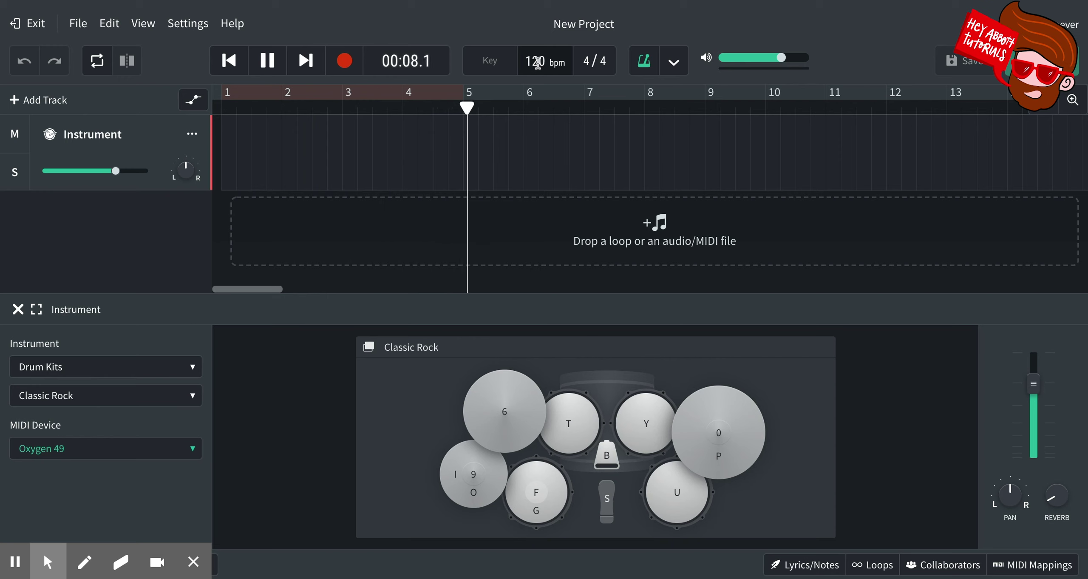
{"action": "key", "text": "space"}
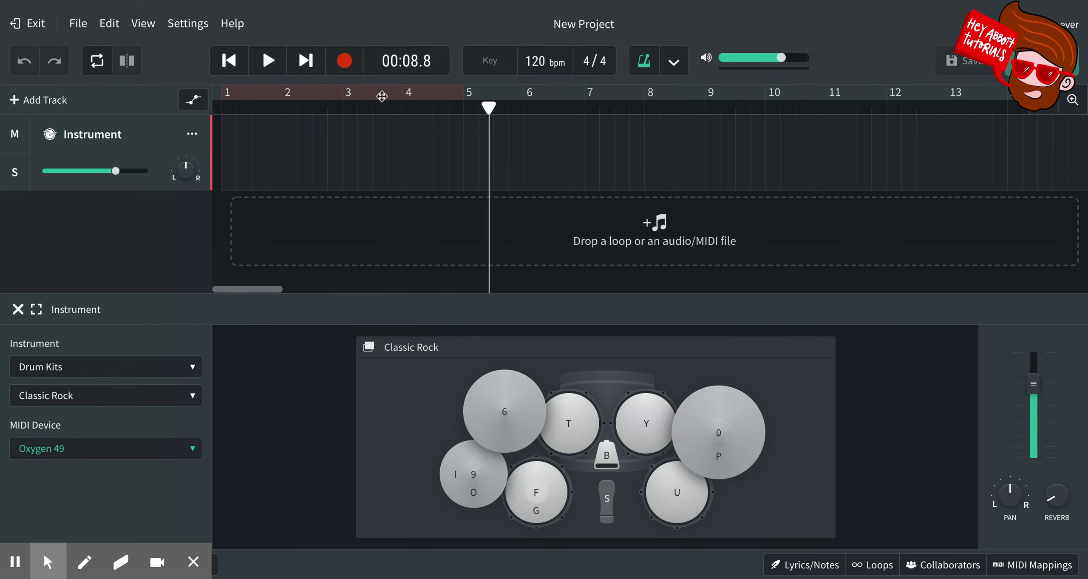
{"action": "left_click", "coordinate": [267, 60]}
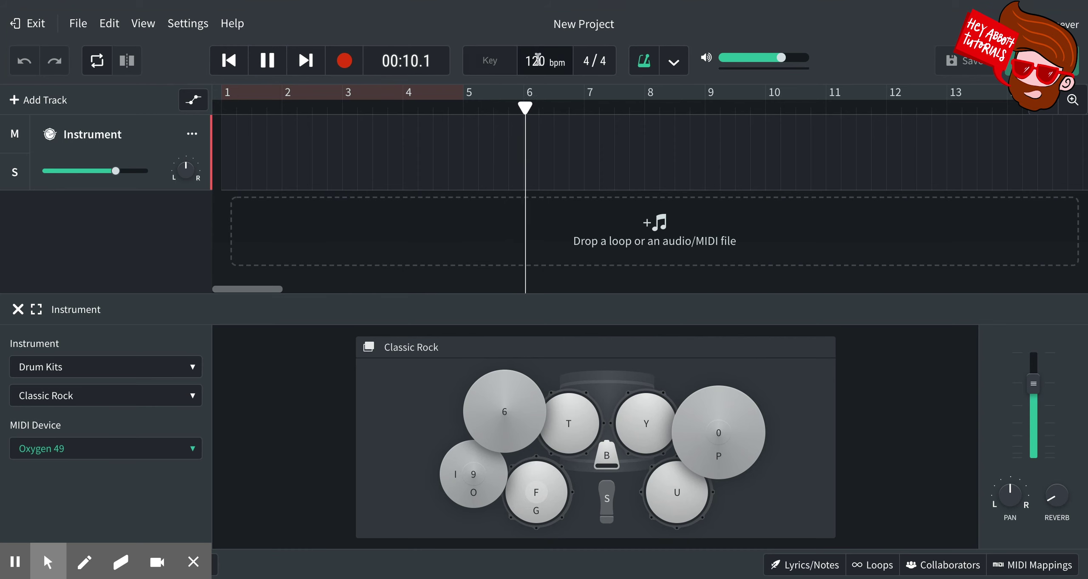
{"action": "key", "text": "space"}
- Raise the tempo to 143 bpm and play back to hear it
{"action": "scroll", "coordinate": [537, 61], "scroll_direction": "up", "scroll_amount": 20}
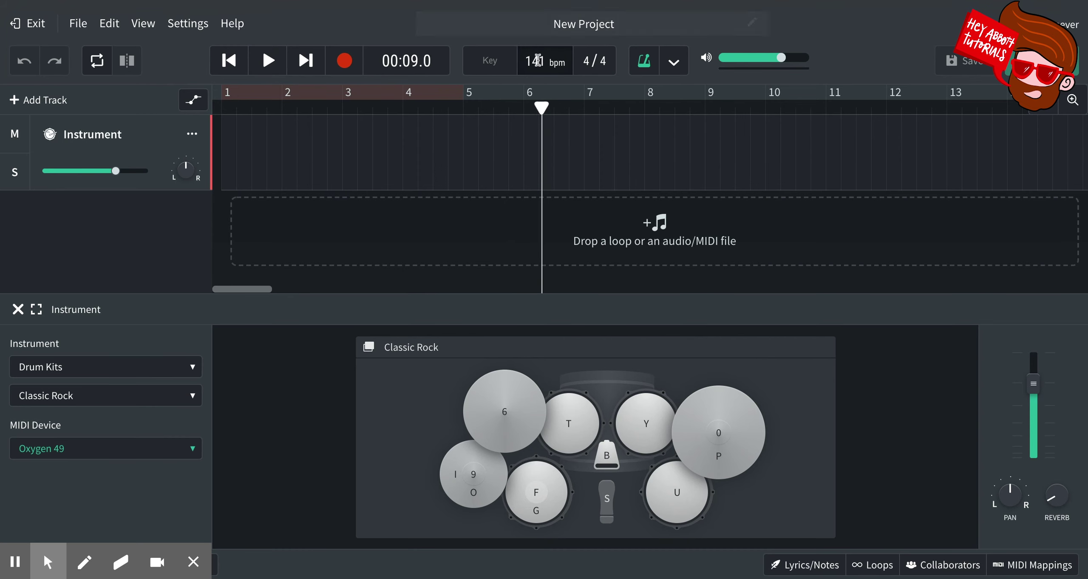
{"action": "scroll", "coordinate": [538, 60], "scroll_direction": "up", "scroll_amount": 2}
{"action": "left_click", "coordinate": [269, 63]}
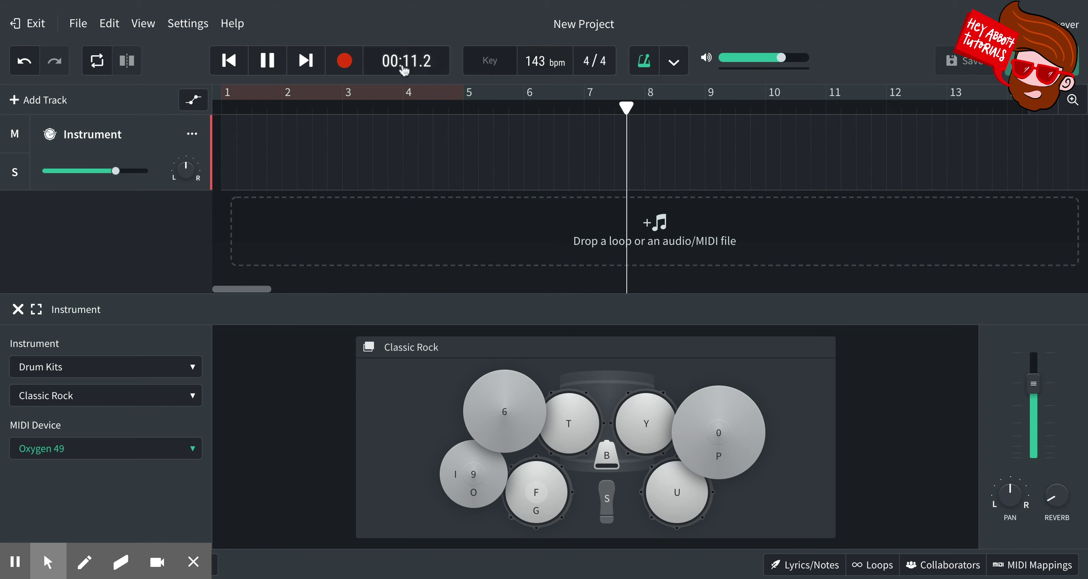
{"action": "left_click", "coordinate": [267, 62]}
- Try a much slower tempo with playback, then set the tempo to 120 bpm
{"action": "scroll", "coordinate": [531, 61], "scroll_direction": "down", "scroll_amount": 3}
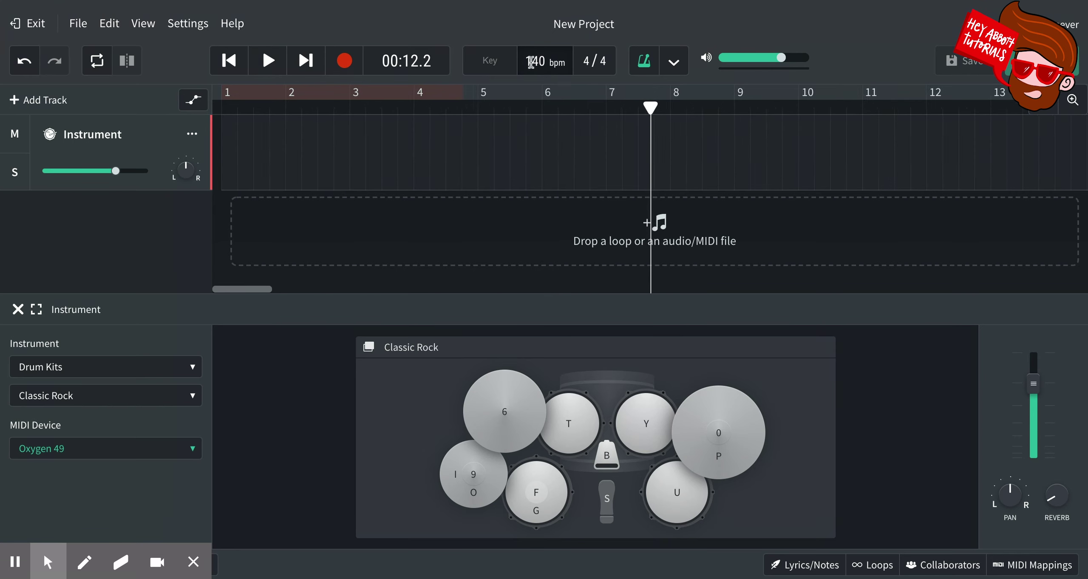
{"action": "scroll", "coordinate": [531, 61], "scroll_direction": "down", "scroll_amount": 20}
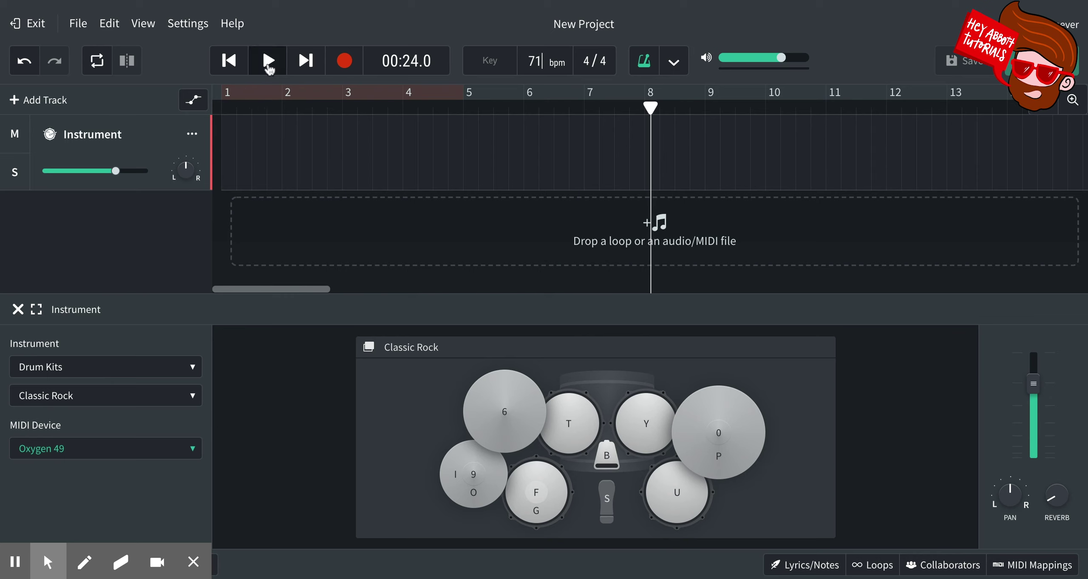
{"action": "left_click", "coordinate": [269, 64]}
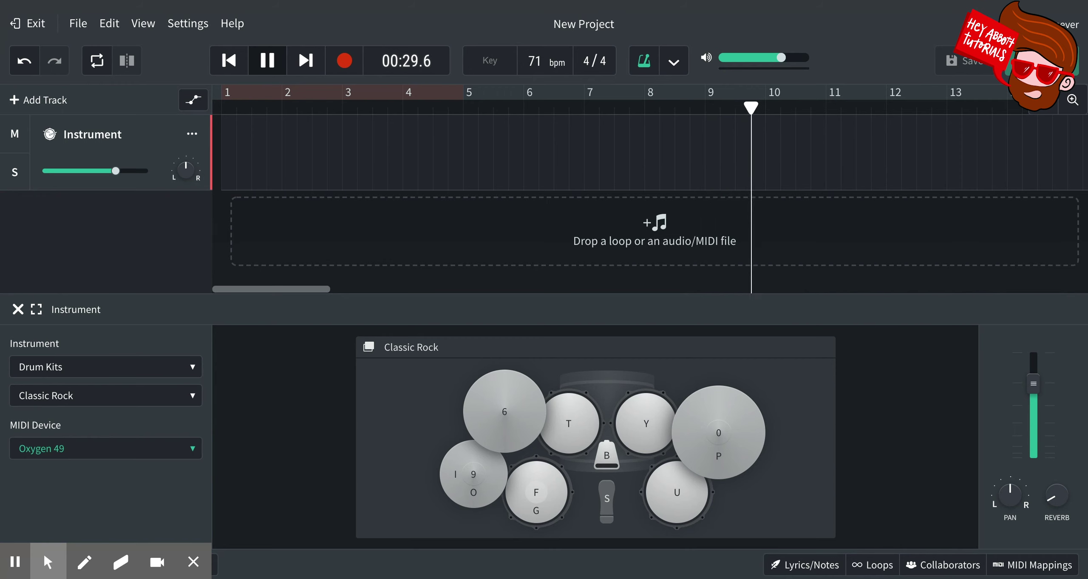
{"action": "left_click", "coordinate": [268, 61]}
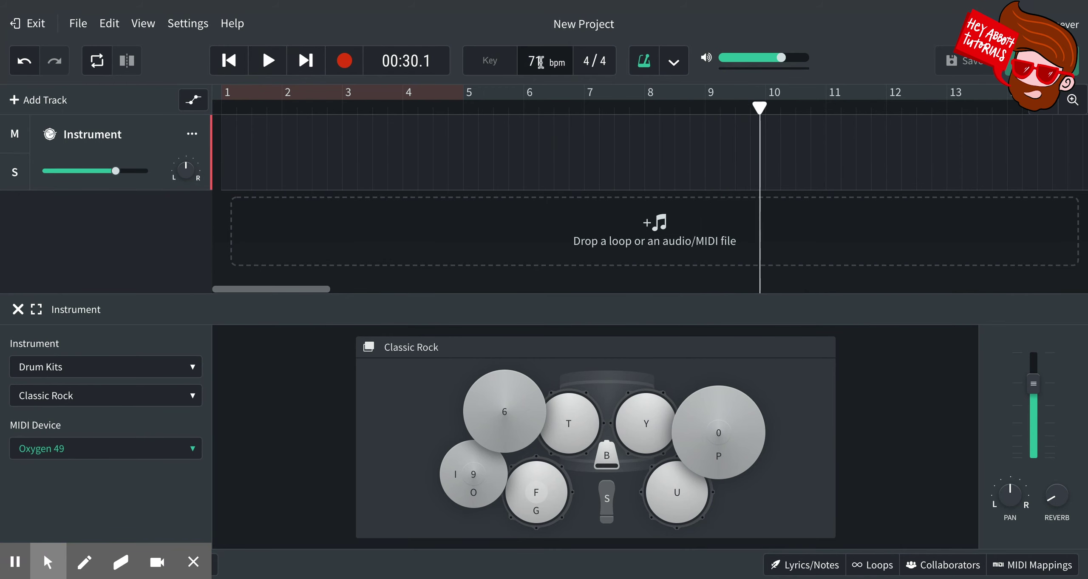
{"action": "scroll", "coordinate": [541, 61], "scroll_direction": "up", "scroll_amount": 8}
{"action": "scroll", "coordinate": [541, 61], "scroll_direction": "up", "scroll_amount": 11}
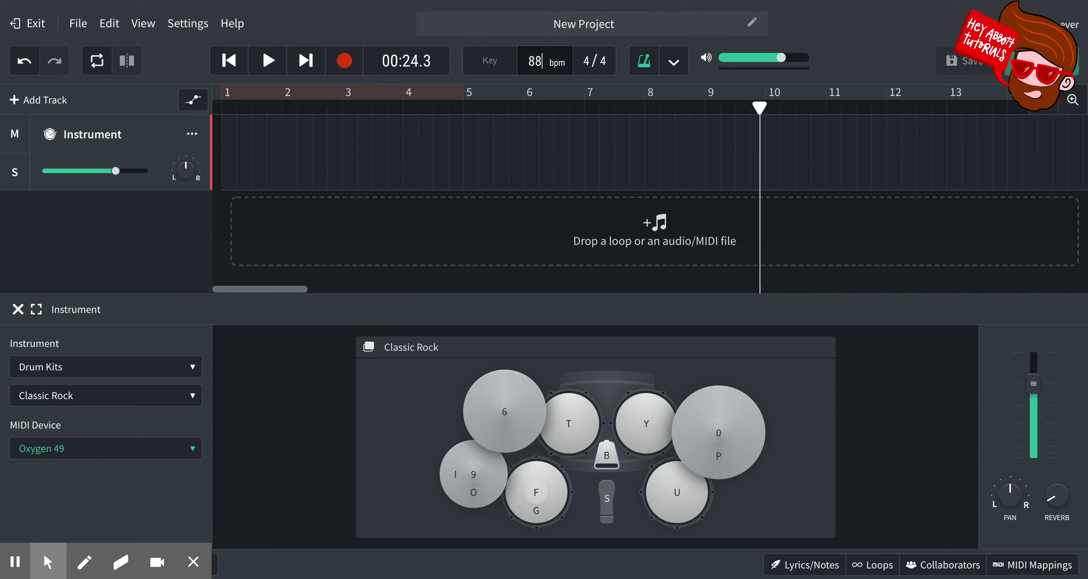
{"action": "scroll", "coordinate": [541, 61], "scroll_direction": "up", "scroll_amount": 14}
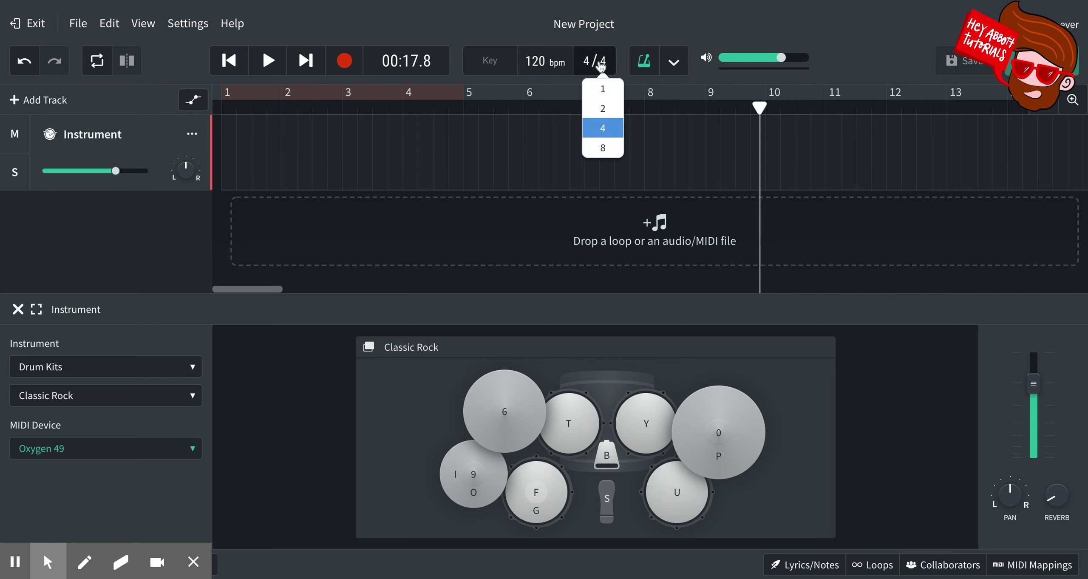
{"action": "left_click", "coordinate": [626, 46]}
{"action": "left_click", "coordinate": [609, 67]}
{"action": "left_click", "coordinate": [587, 64]}
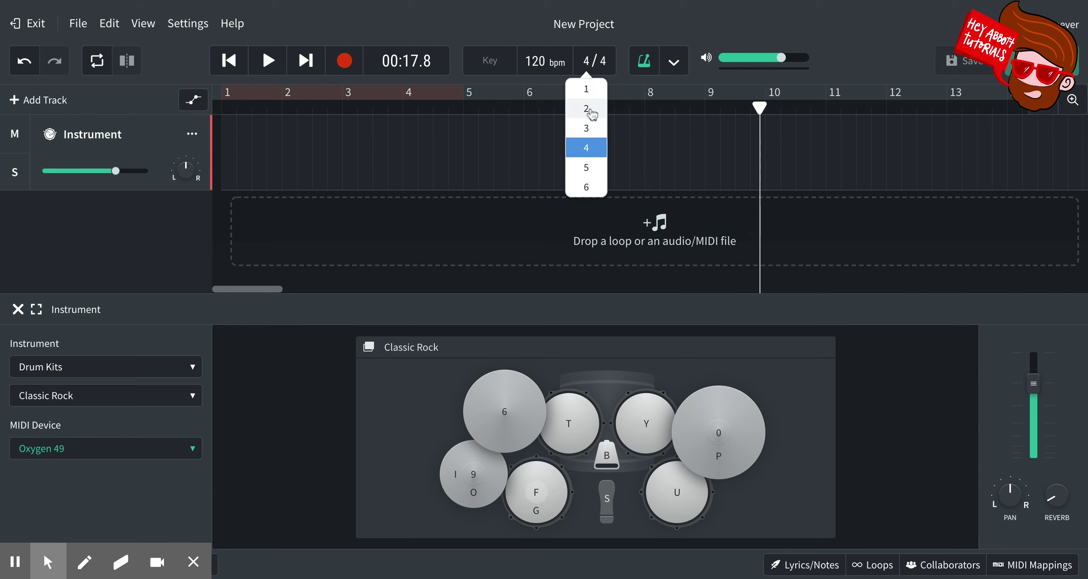
{"action": "left_click", "coordinate": [591, 127]}
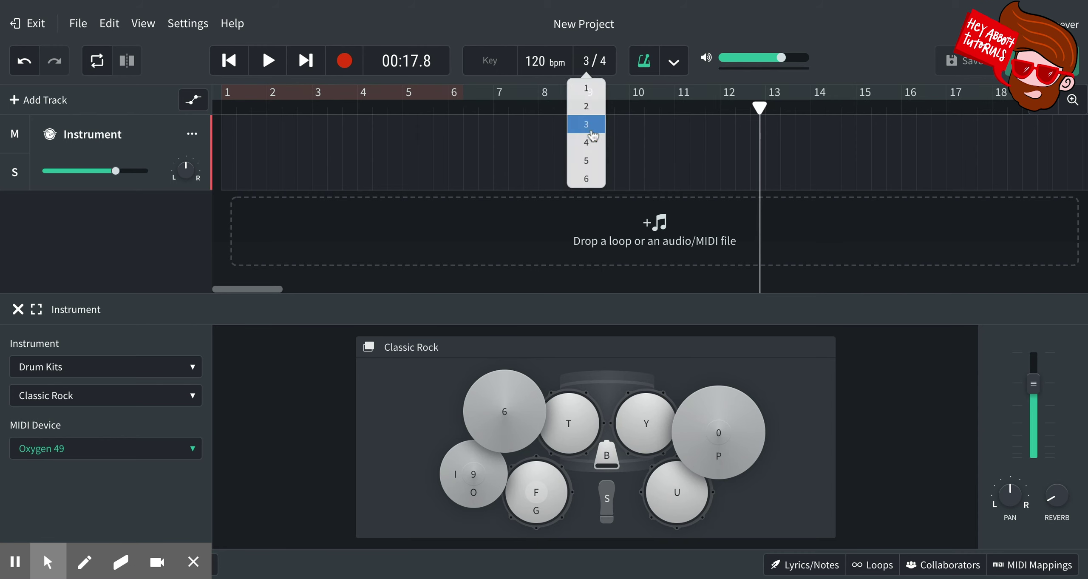
{"action": "left_click", "coordinate": [587, 63]}
{"action": "left_click", "coordinate": [599, 157]}
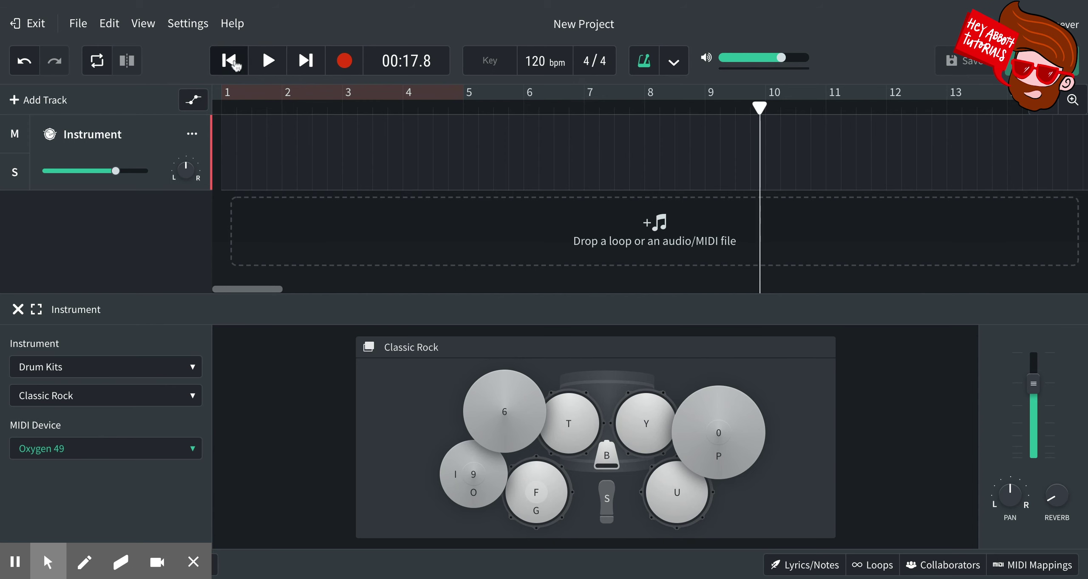
{"action": "left_click", "coordinate": [306, 61]}
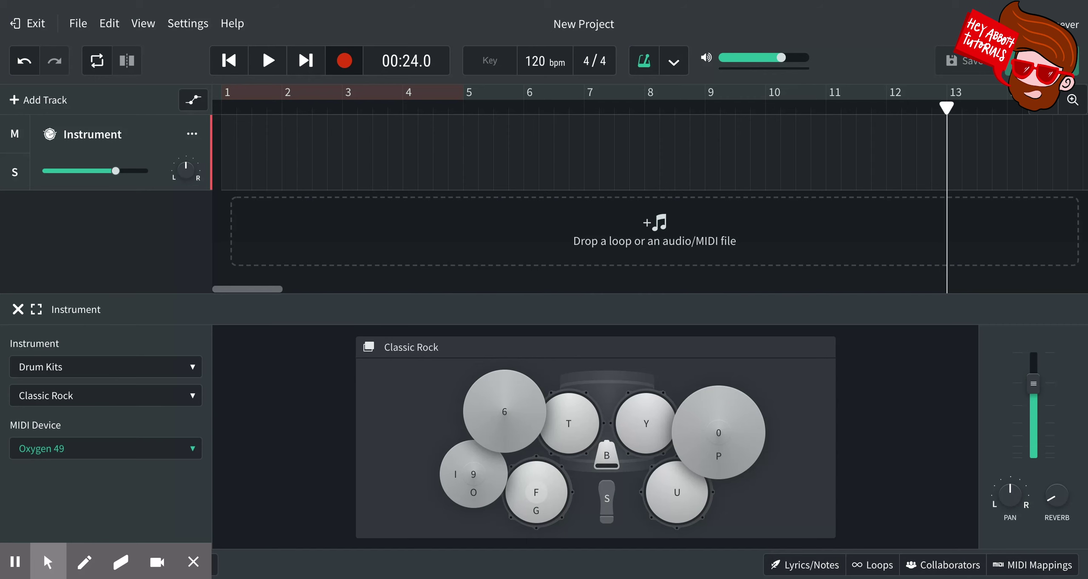
- Record a short test take on the drum track and return the playhead to the start
{"action": "key", "text": "r"}
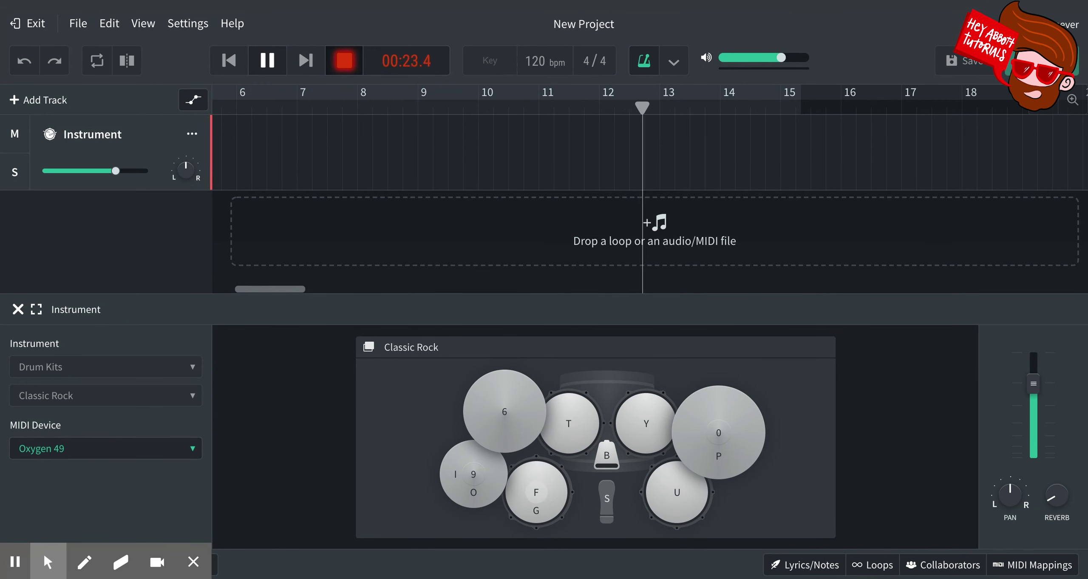
{"action": "key", "text": "space"}
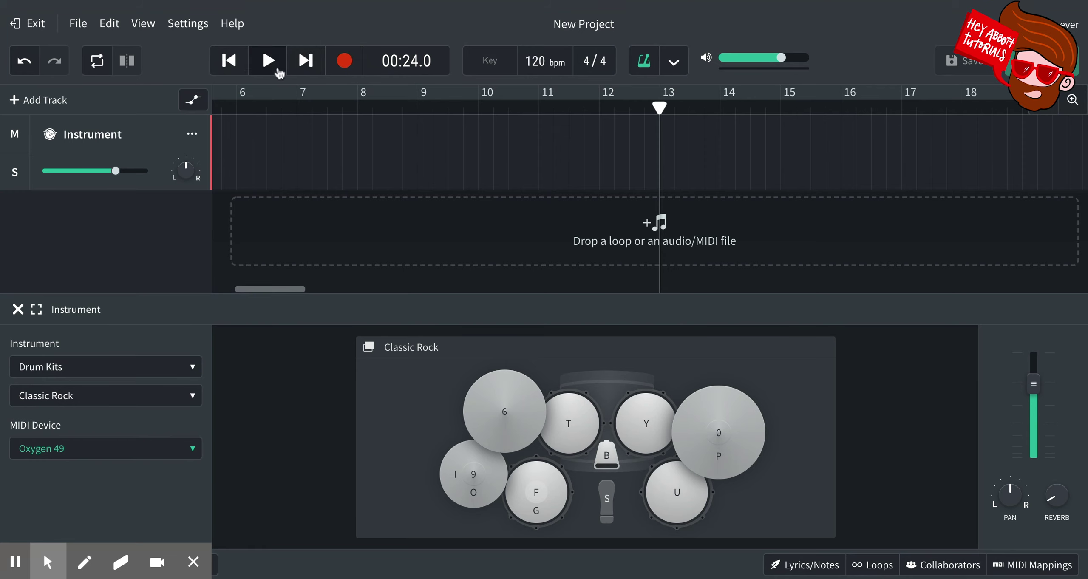
{"action": "left_click", "coordinate": [229, 61]}
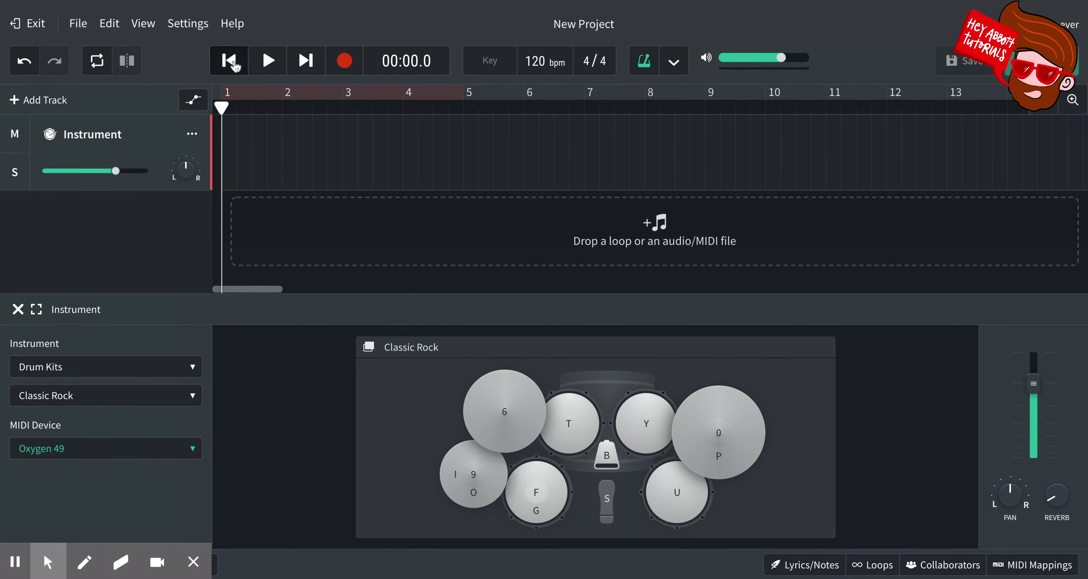
- Record a four-bar drum beat from bar 1 and open the clip in the MIDI editor
{"action": "left_click", "coordinate": [344, 62]}
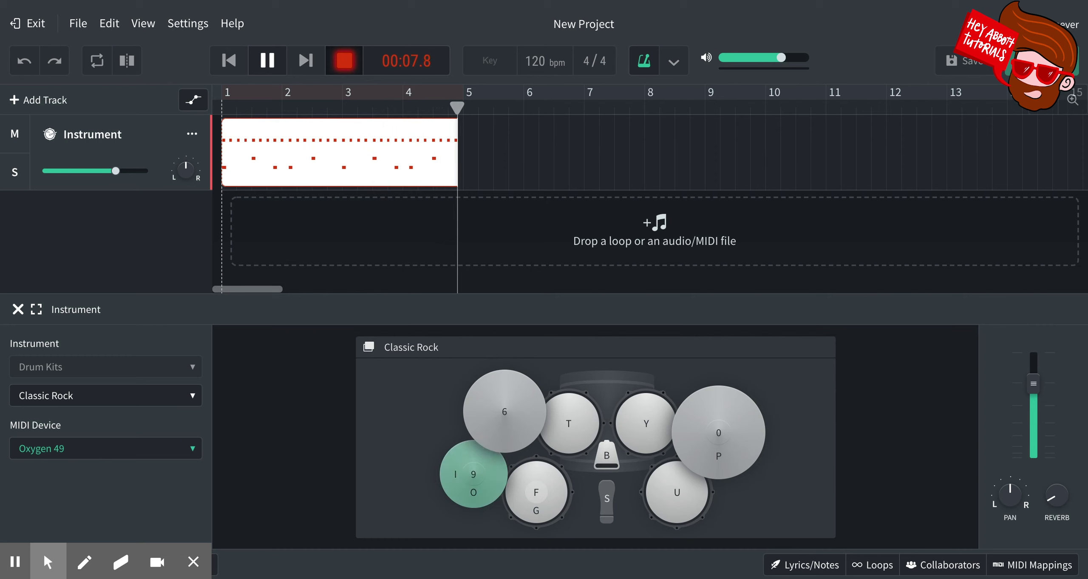
{"action": "key", "text": "space"}
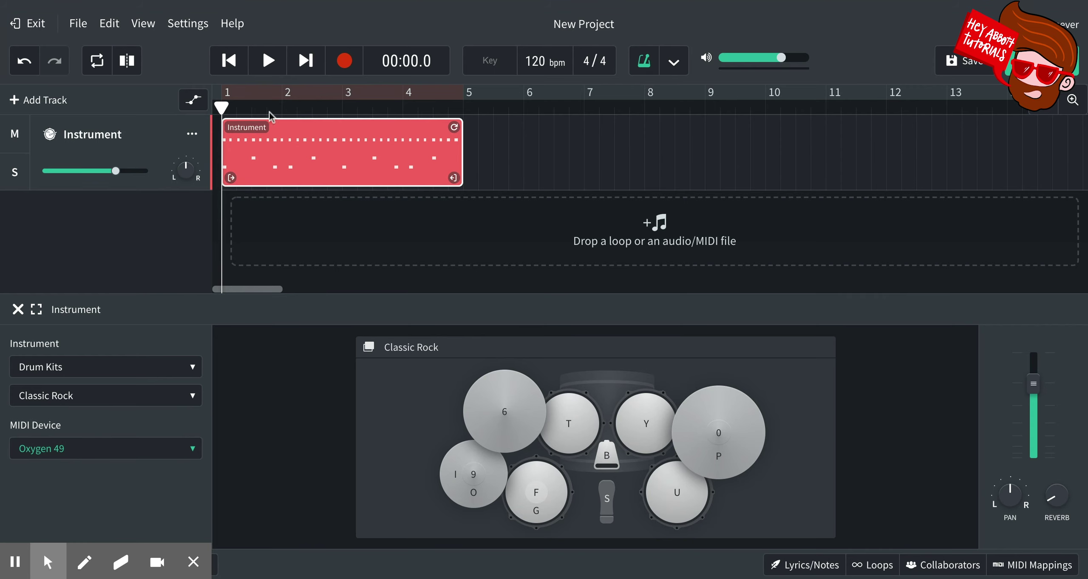
{"action": "double_click", "coordinate": [340, 174]}
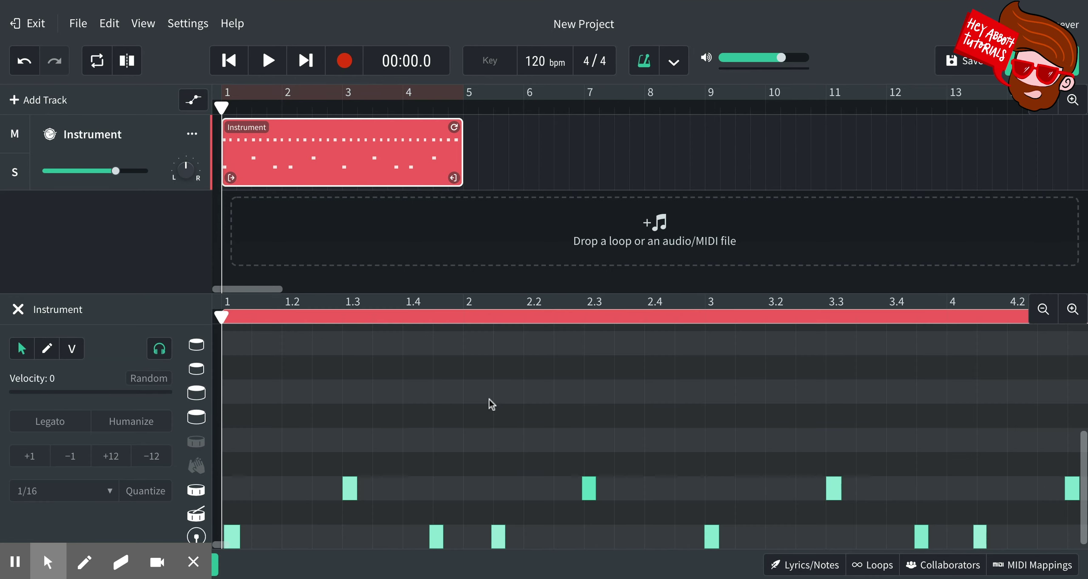
- Move one hi-hat note up into the cymbal row and back to the hi-hat row
{"action": "scroll", "coordinate": [490, 400], "scroll_direction": "up", "scroll_amount": 5}
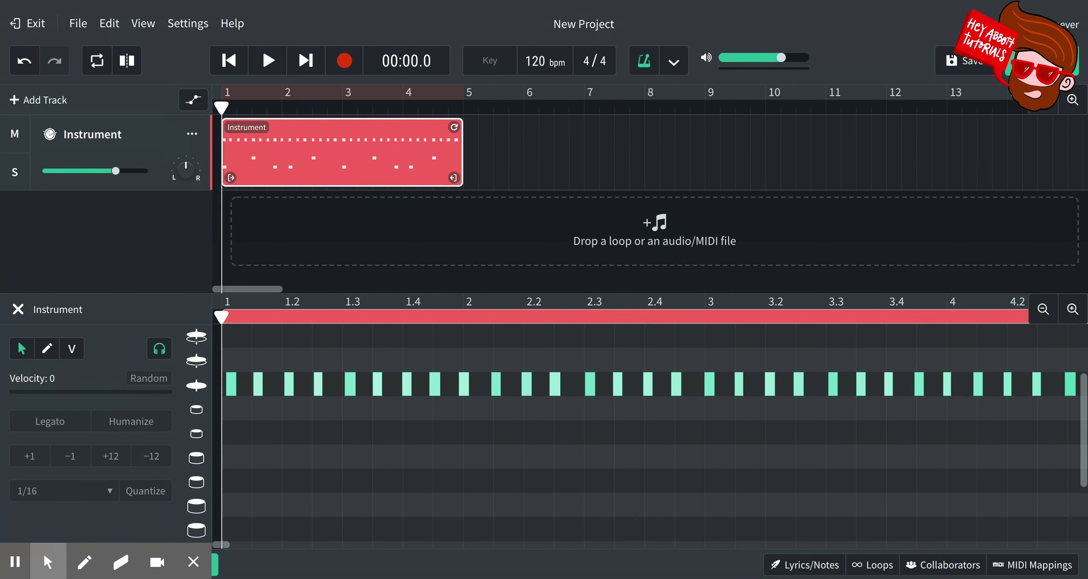
{"action": "left_click", "coordinate": [287, 374]}
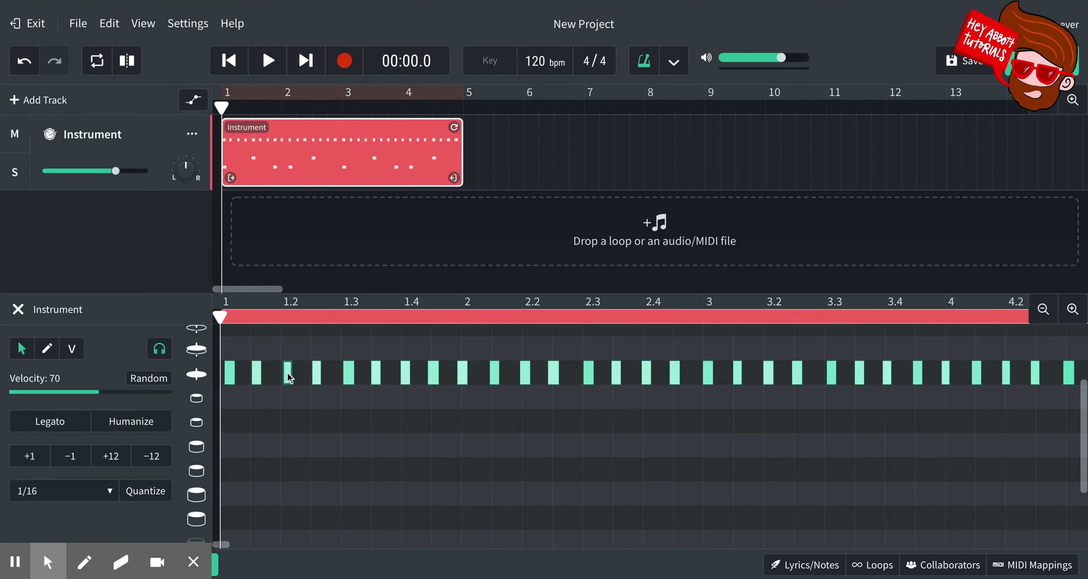
{"action": "left_click_drag", "start_coordinate": [288, 373], "coordinate": [286, 349]}
{"action": "left_click_drag", "start_coordinate": [285, 352], "coordinate": [286, 372]}
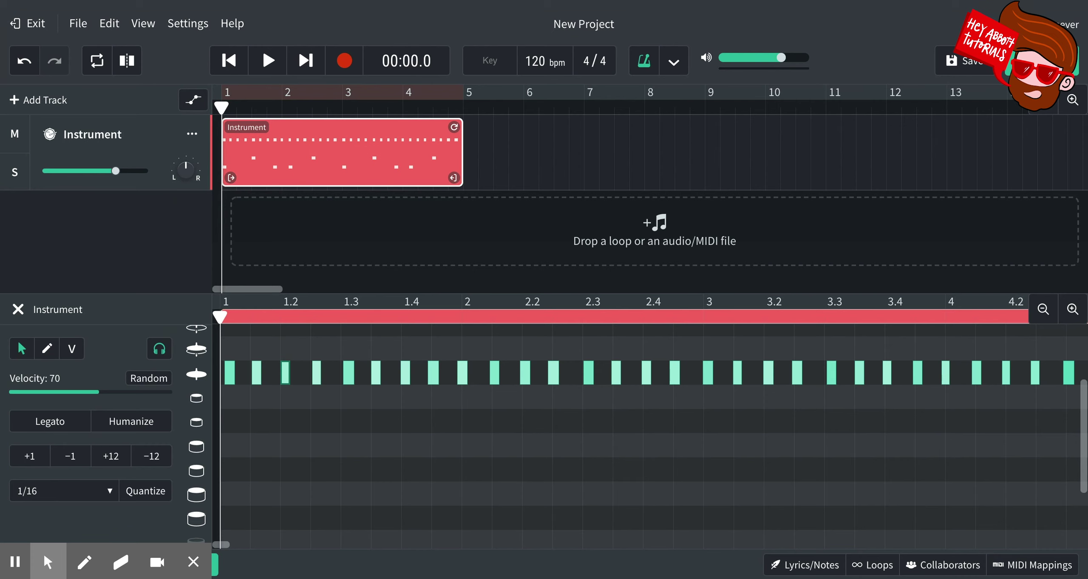
- Zoom out to the whole four-bar clip and marquee-select all hi-hat notes
{"action": "left_click", "coordinate": [1043, 312]}
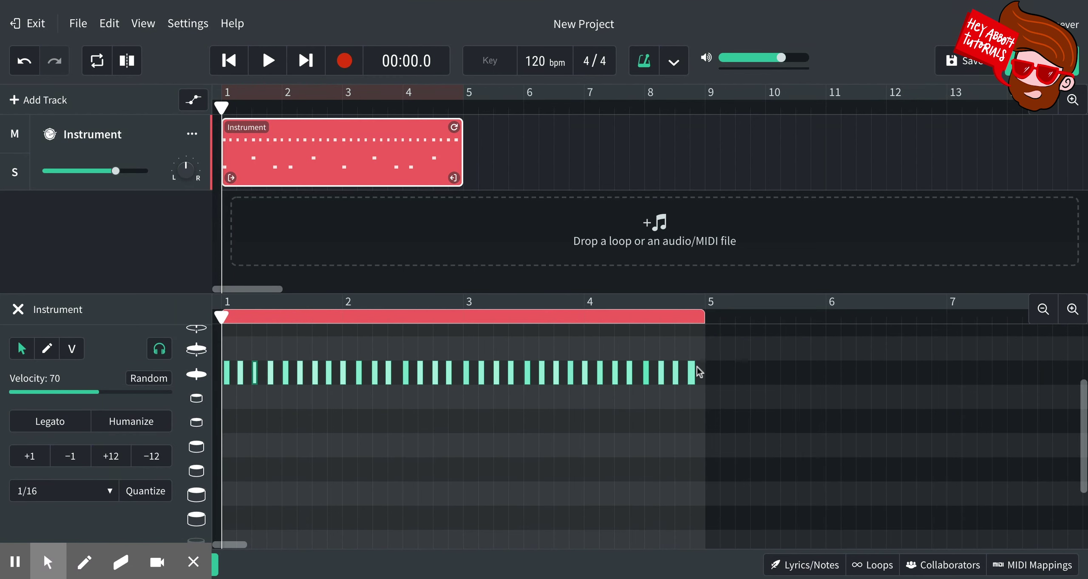
{"action": "left_click_drag", "start_coordinate": [729, 371], "coordinate": [221, 549]}
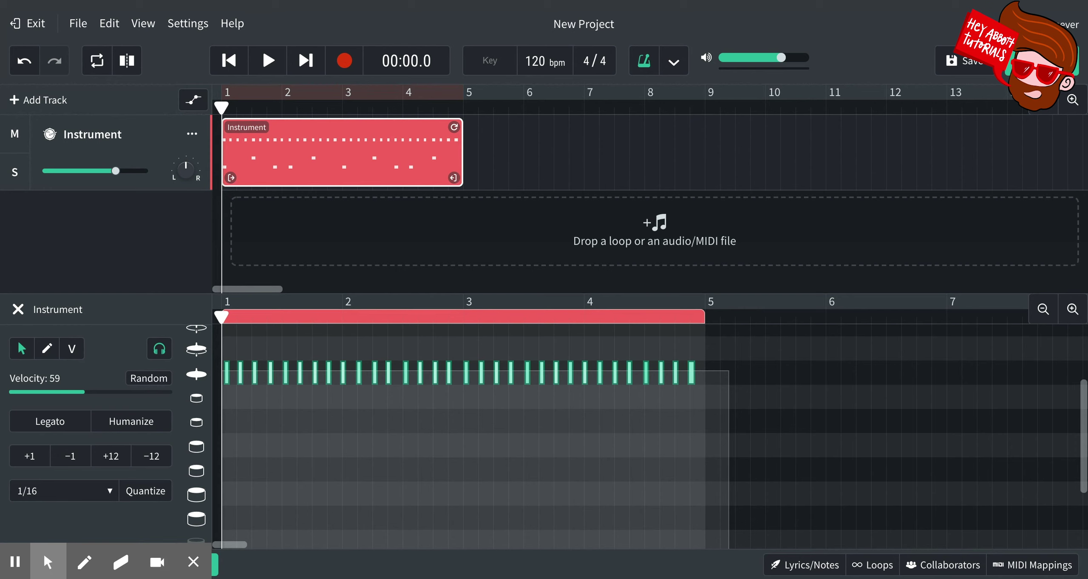
{"action": "left_click_drag", "start_coordinate": [222, 549], "coordinate": [221, 549]}
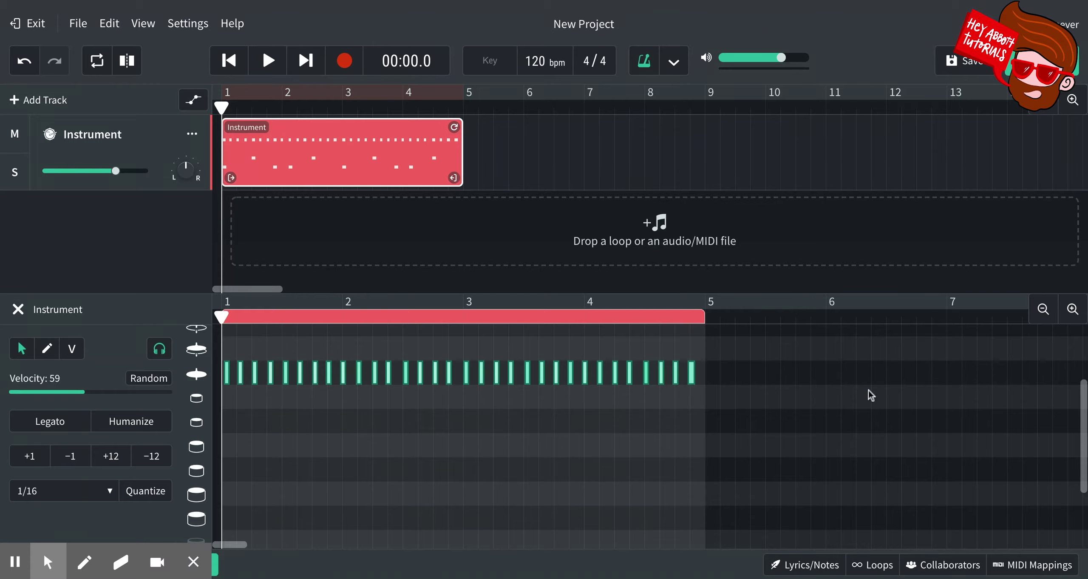